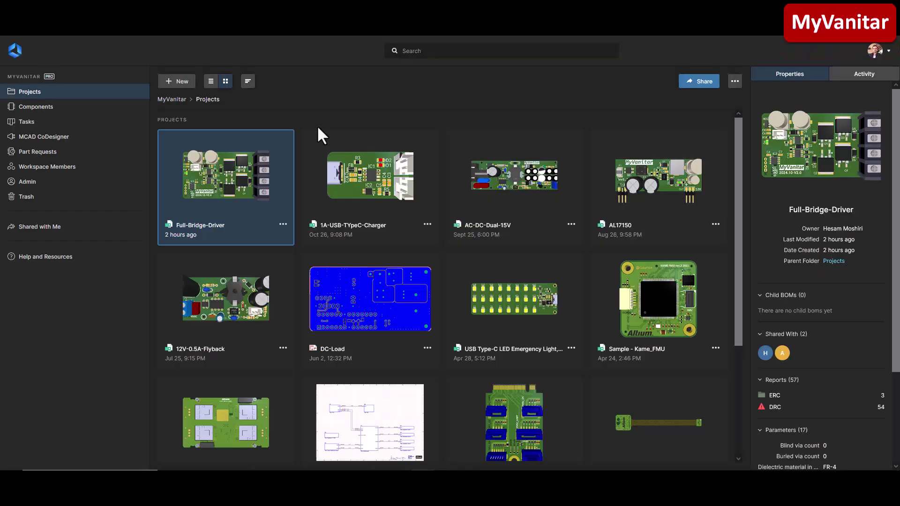
mouse_move(739, 126)
mouse_down()
mouse_move(737, 244)
mouse_move(738, 112)
mouse_up()
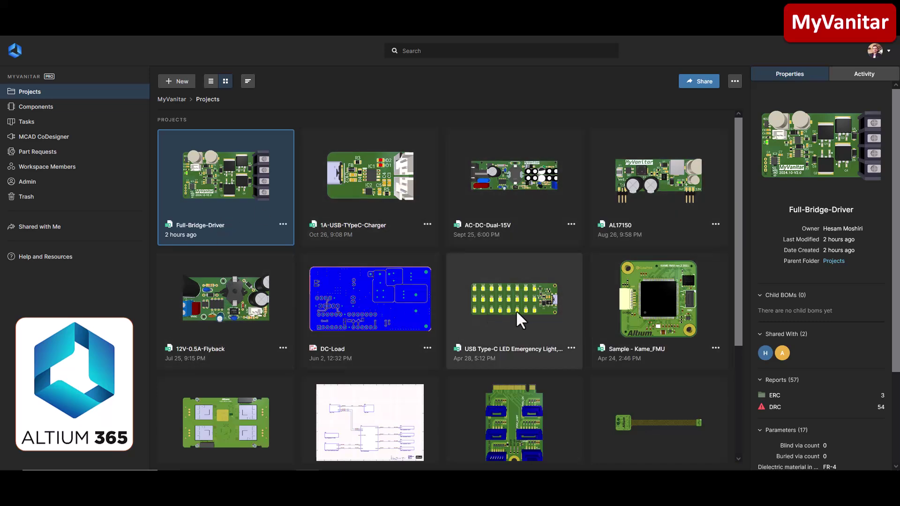
drag(738, 197, 743, 295)
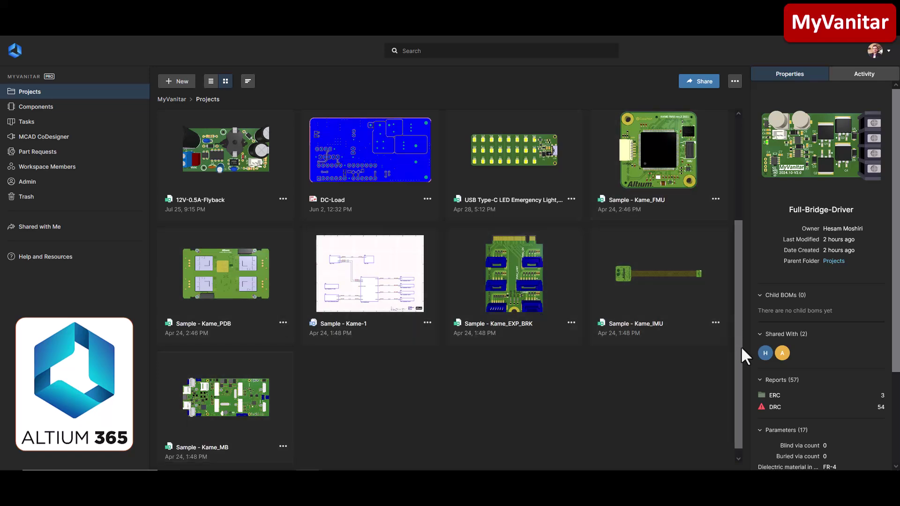
drag(740, 346, 739, 198)
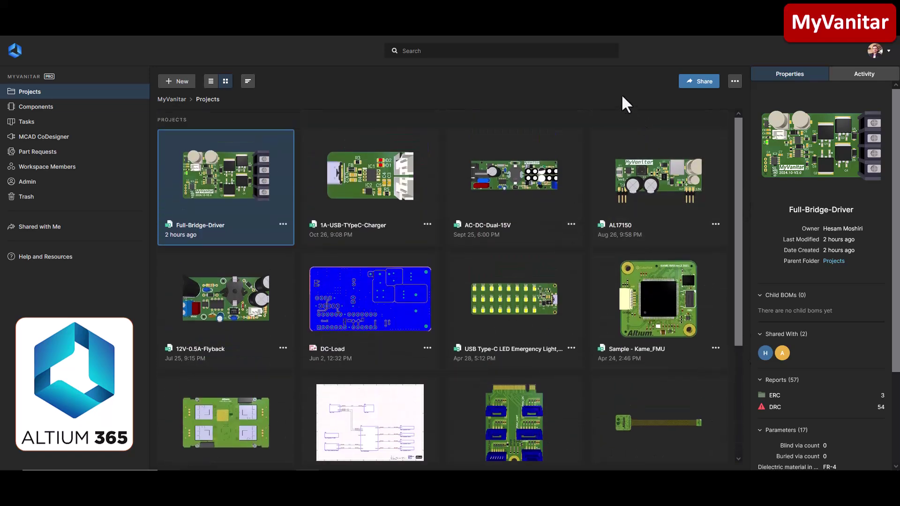
click(876, 50)
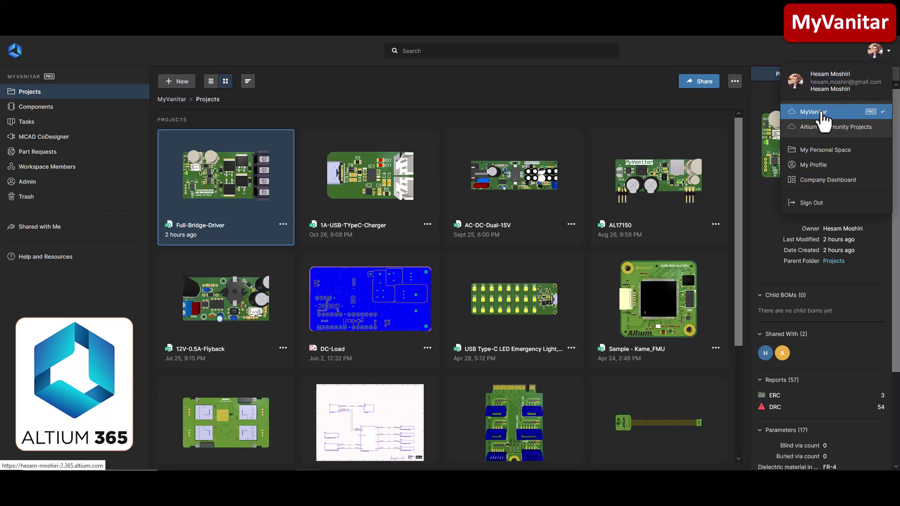
click(568, 80)
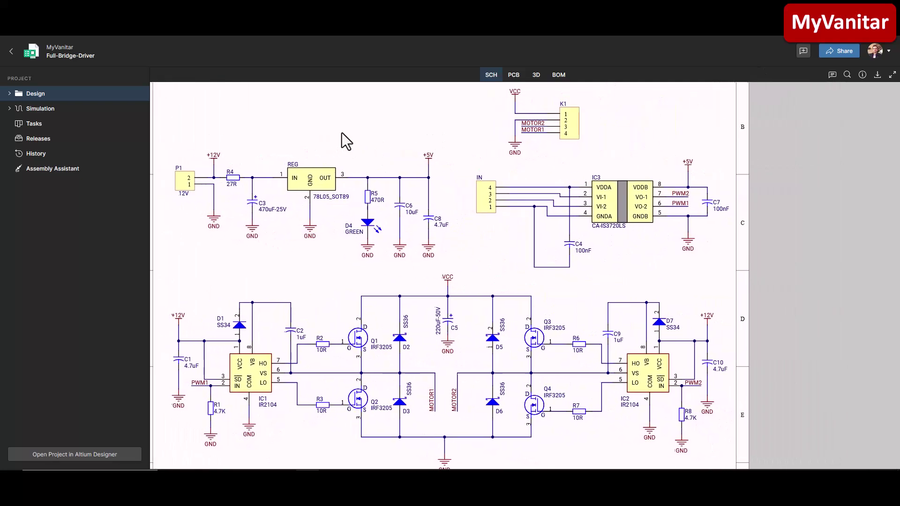
click(513, 77)
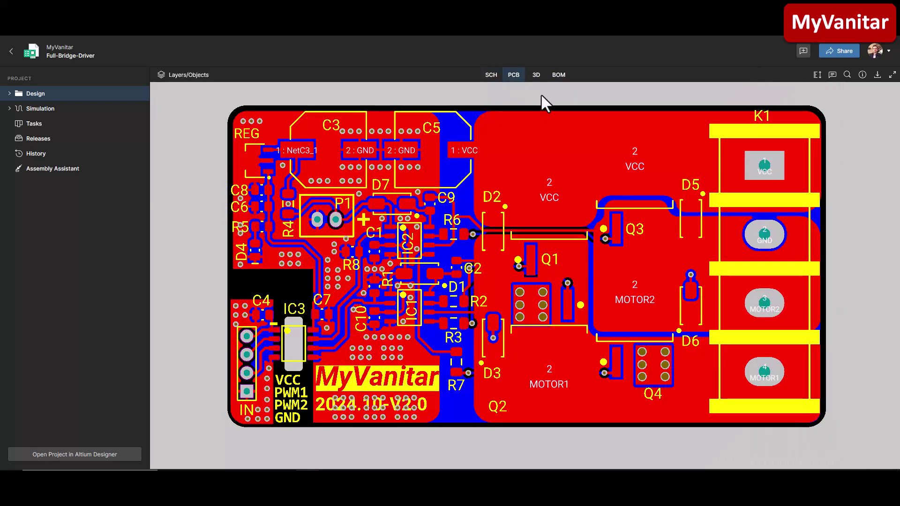
click(536, 75)
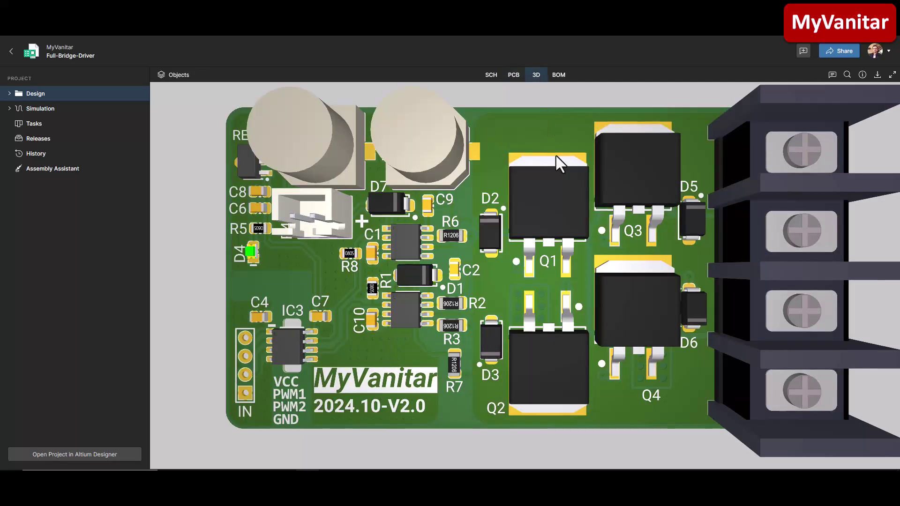
click(491, 76)
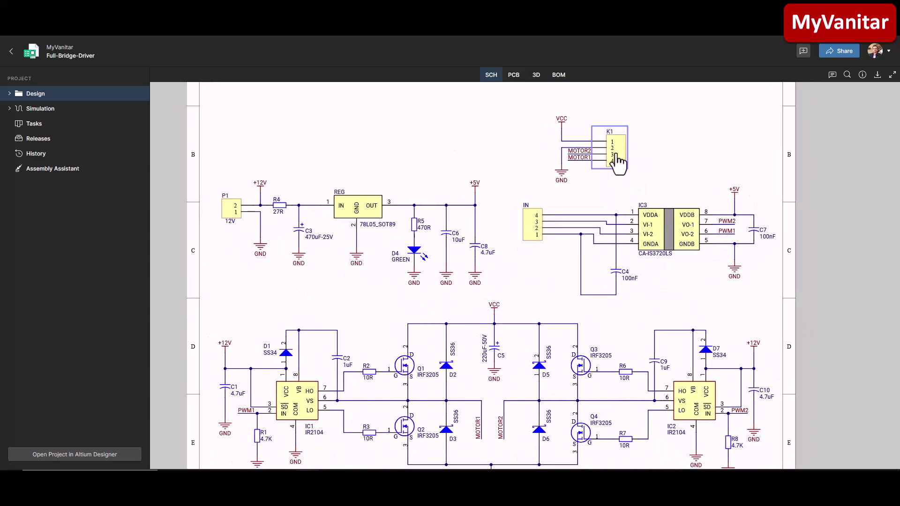
click(516, 77)
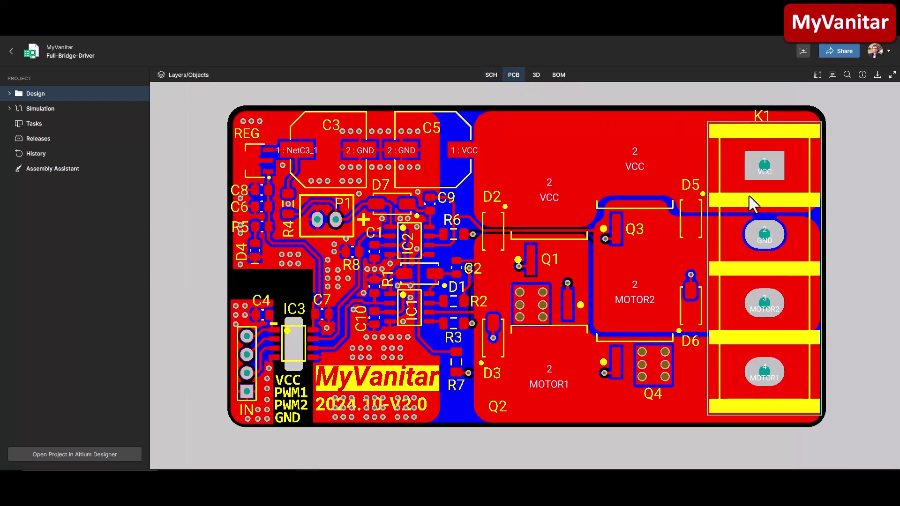
click(490, 78)
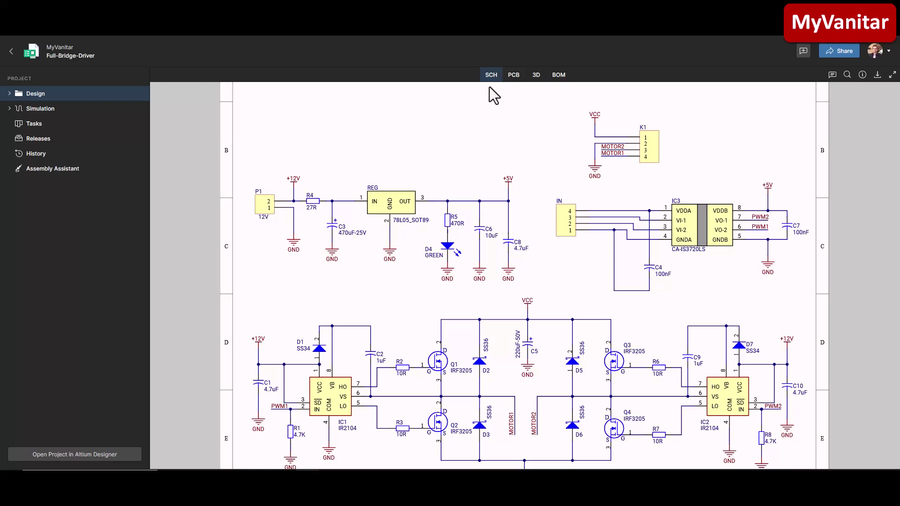
click(514, 76)
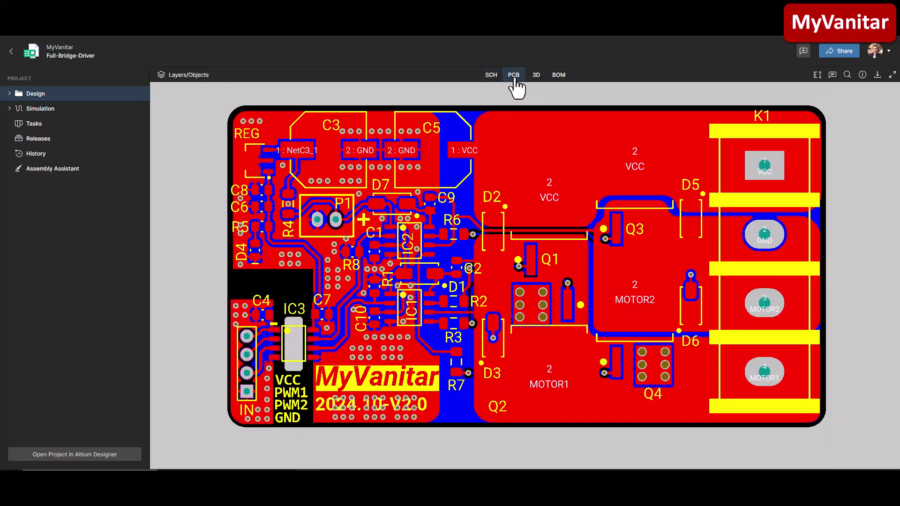
click(492, 75)
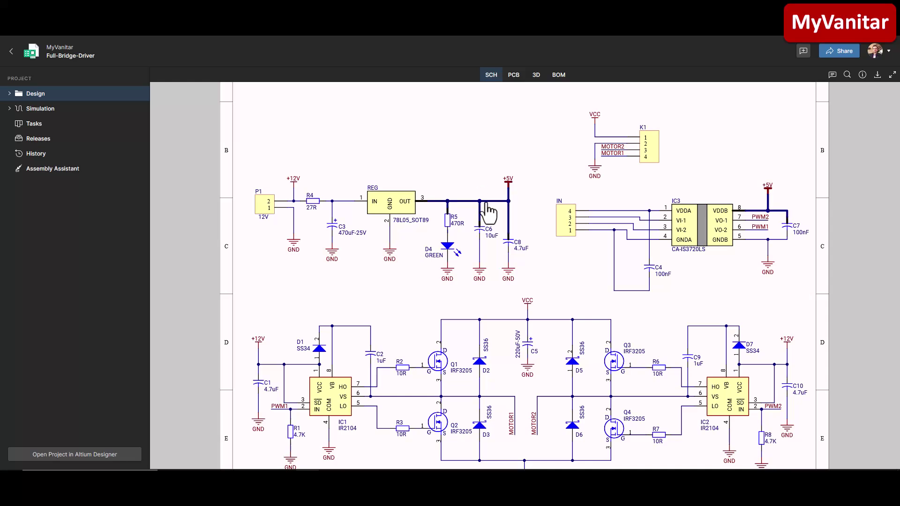
drag(477, 183, 445, 181)
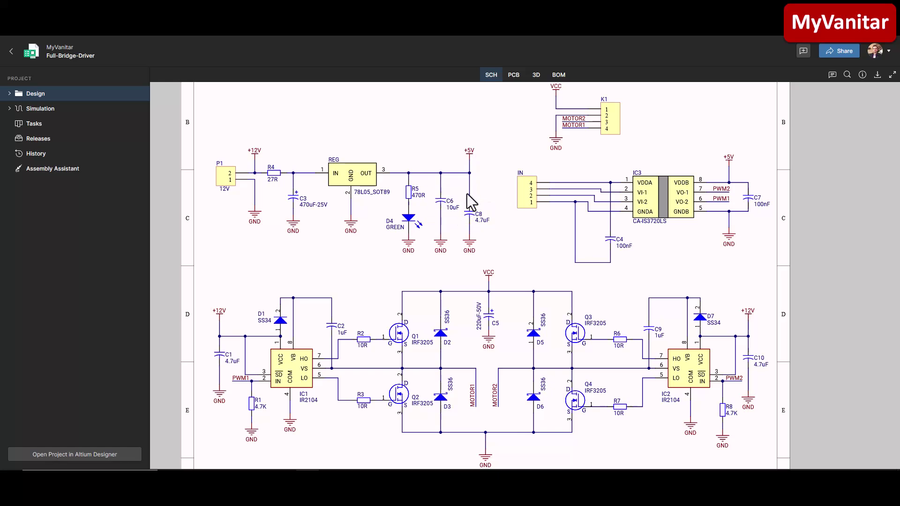
drag(489, 175, 487, 188)
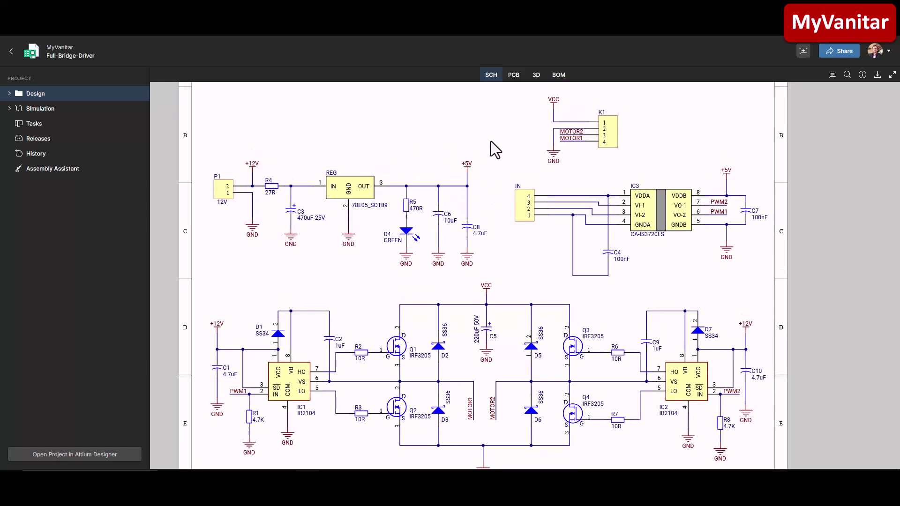
drag(491, 135, 397, 129)
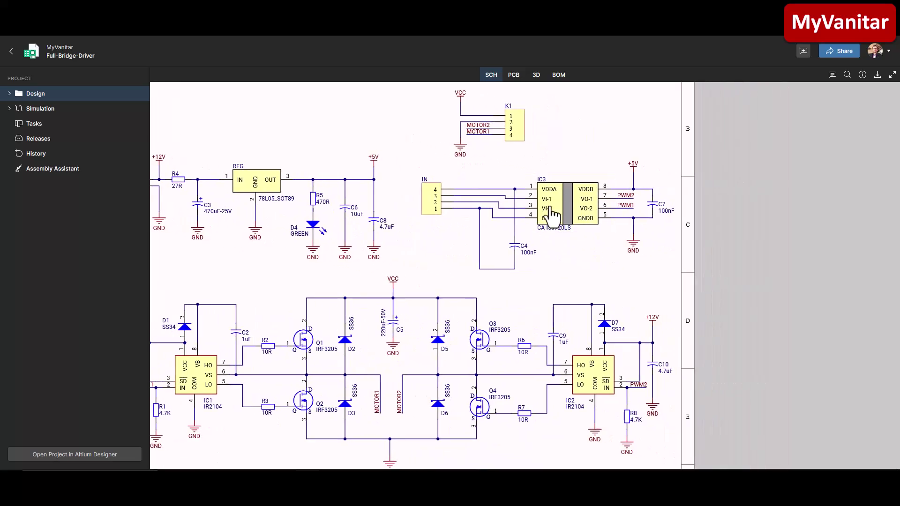
drag(554, 253, 573, 244)
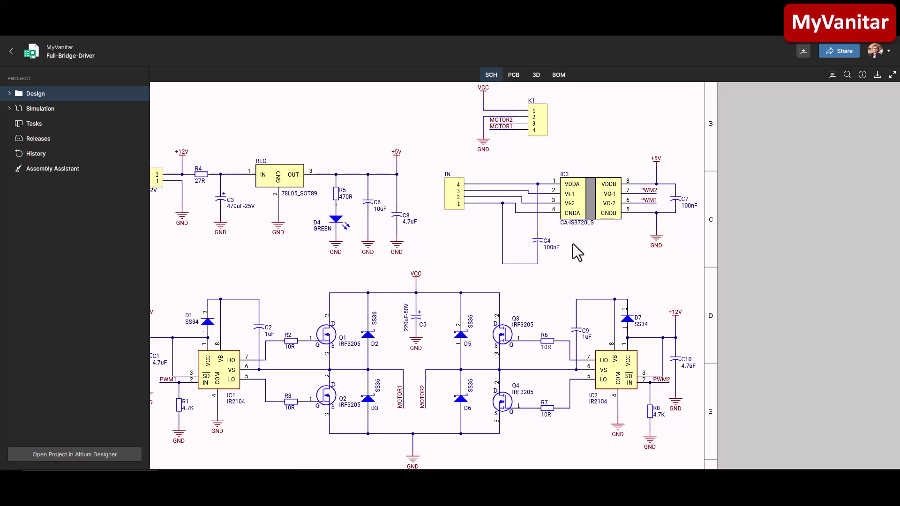
drag(573, 243, 569, 243)
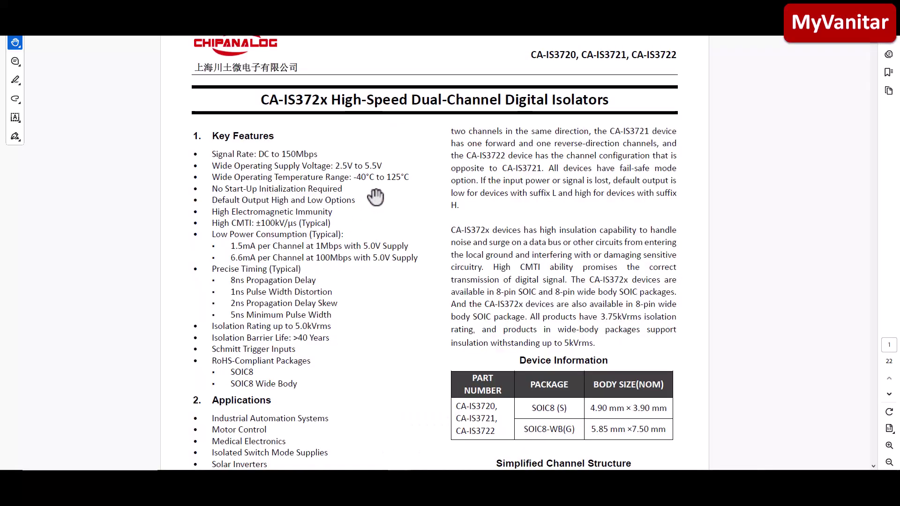
- Scroll through the opening pages of the CA-IS372x datasheet in Edge
scroll(396, 194, up, 1)
scroll(396, 195, down, 1)
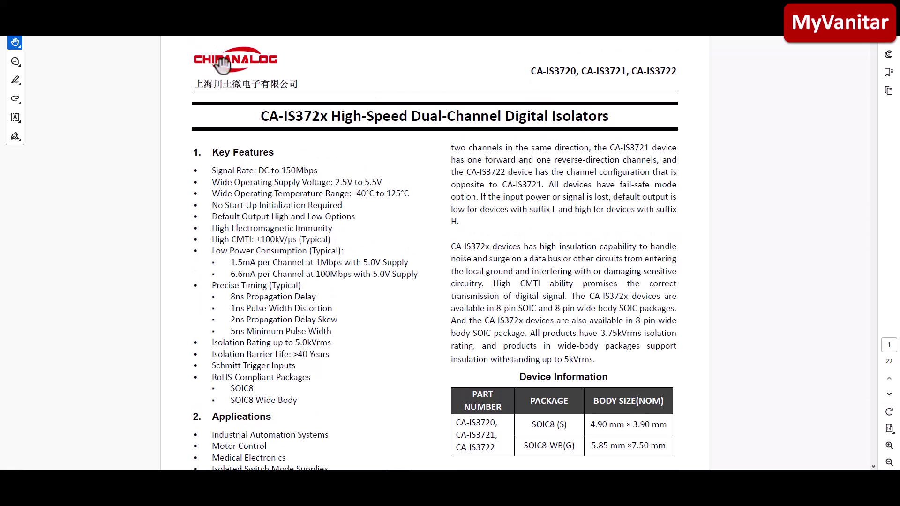
scroll(319, 202, down, 1)
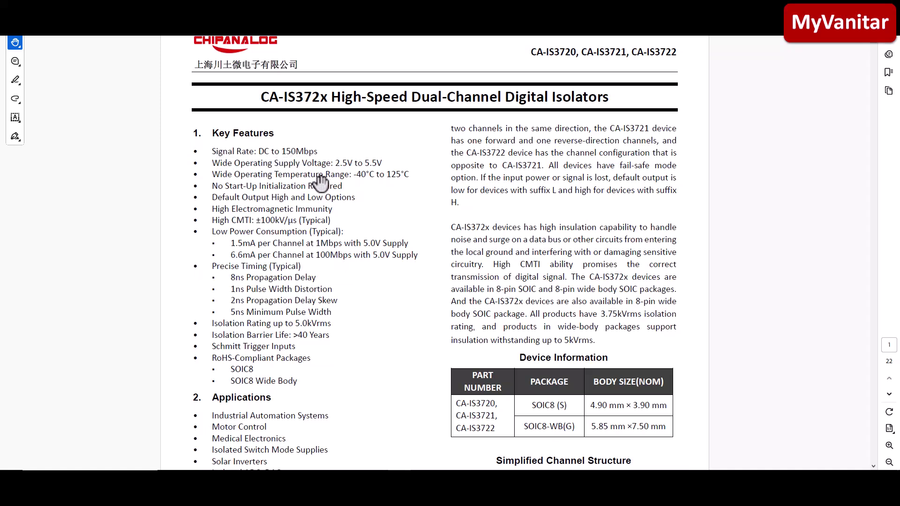
scroll(313, 187, down, 1)
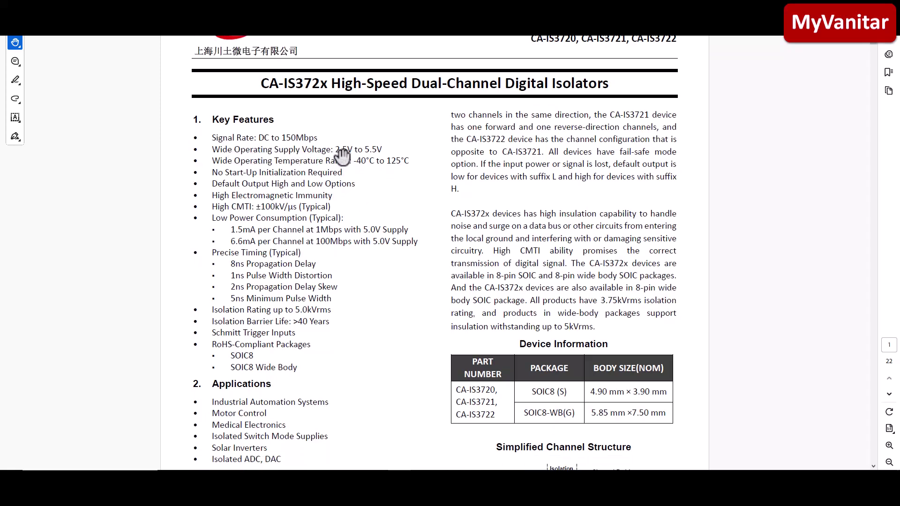
scroll(375, 132, up, 1)
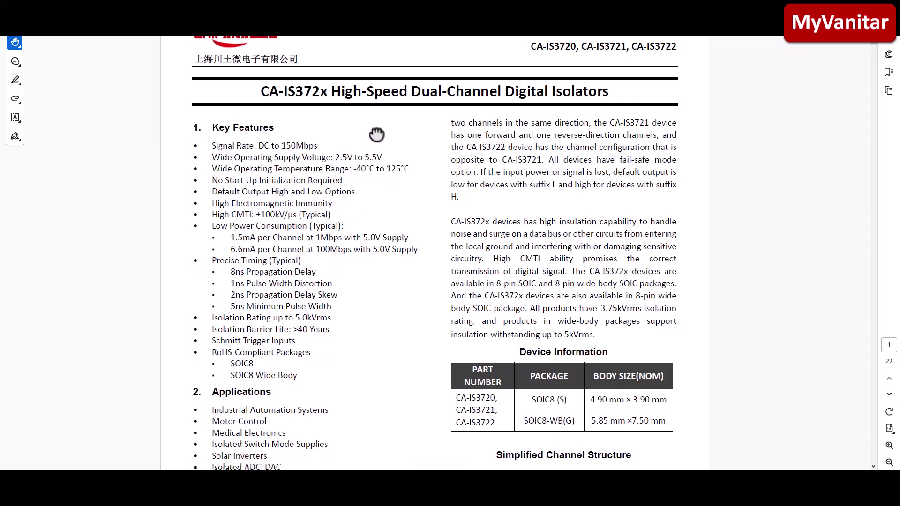
drag(376, 131, 376, 140)
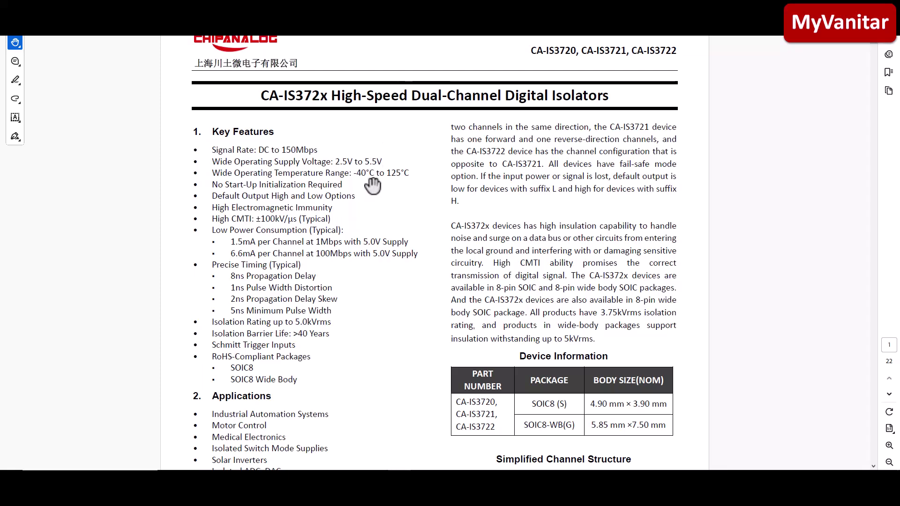
scroll(373, 188, up, 1)
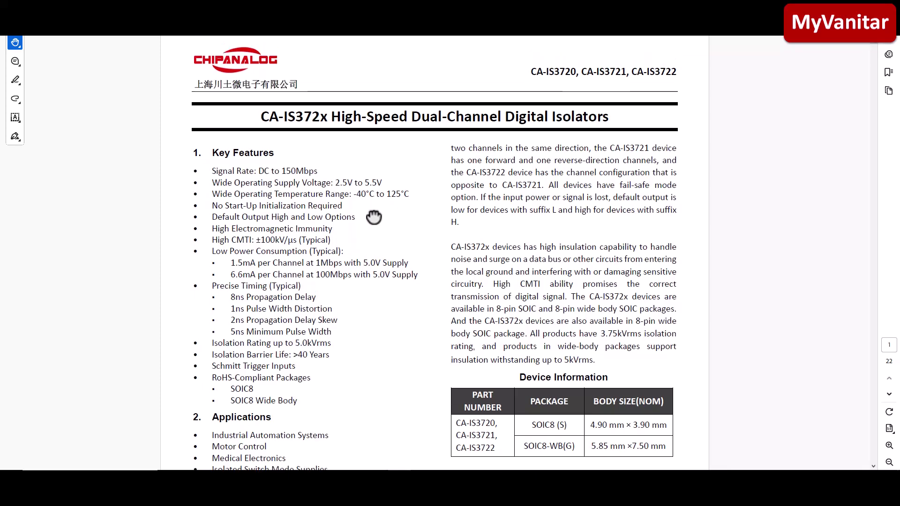
scroll(384, 229, down, 3)
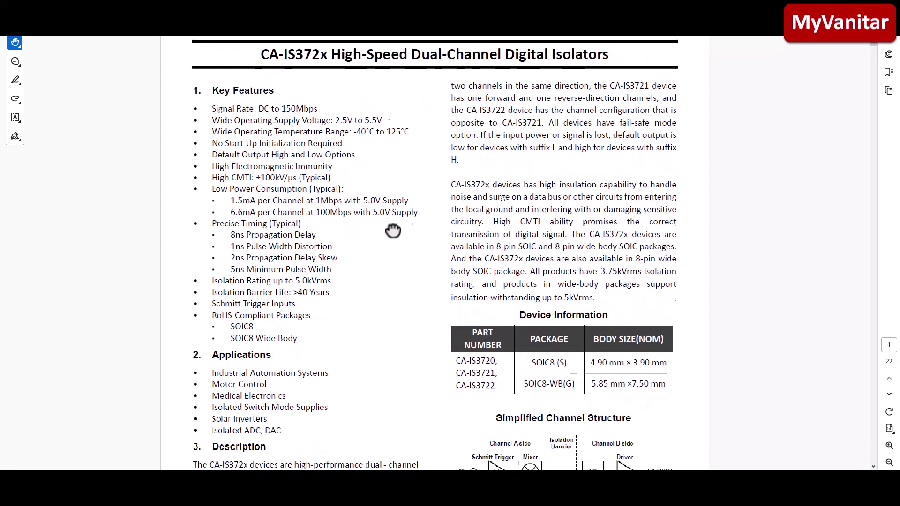
- Bring up section 5, PIN Descriptions and Functions, with its three 8-pin SOIC diagrams
mouse_move(391, 247)
mouse_down()
mouse_move(393, 203)
mouse_move(387, 263)
mouse_up()
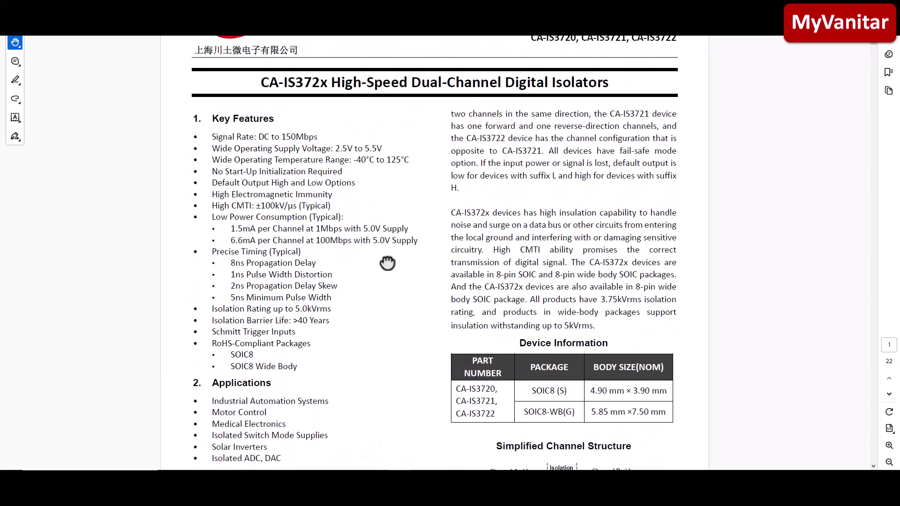
scroll(392, 267, down, 5)
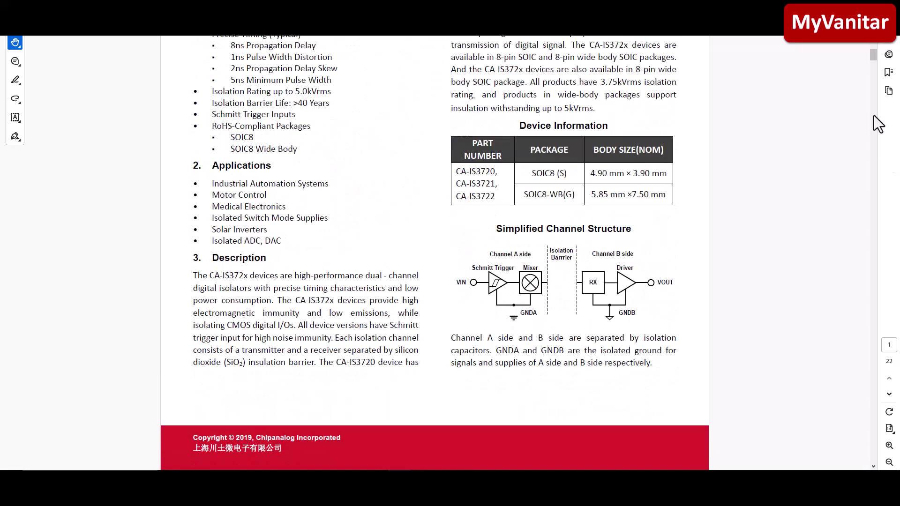
drag(875, 56, 875, 94)
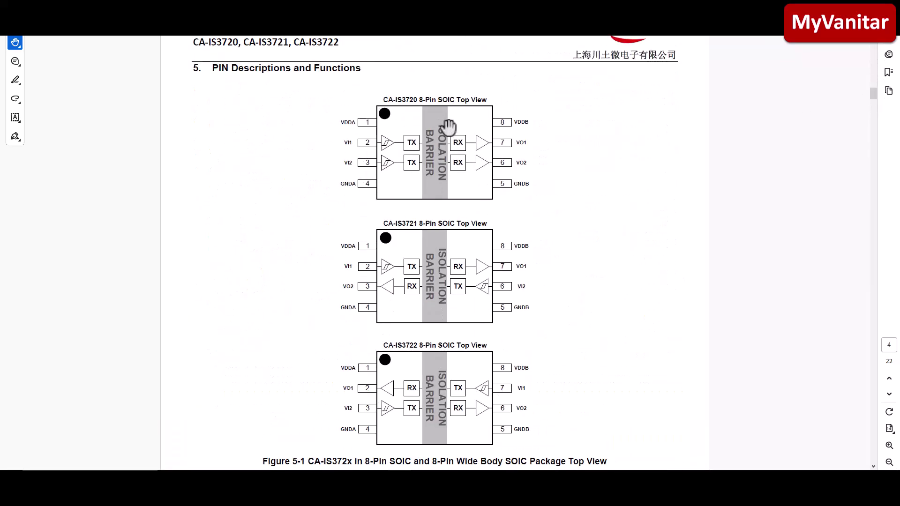
drag(445, 166, 444, 177)
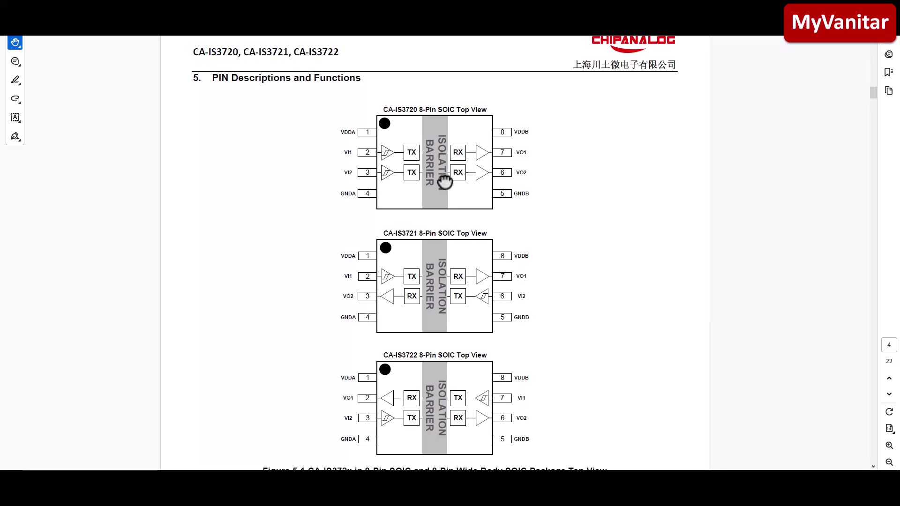
scroll(446, 183, down, 5)
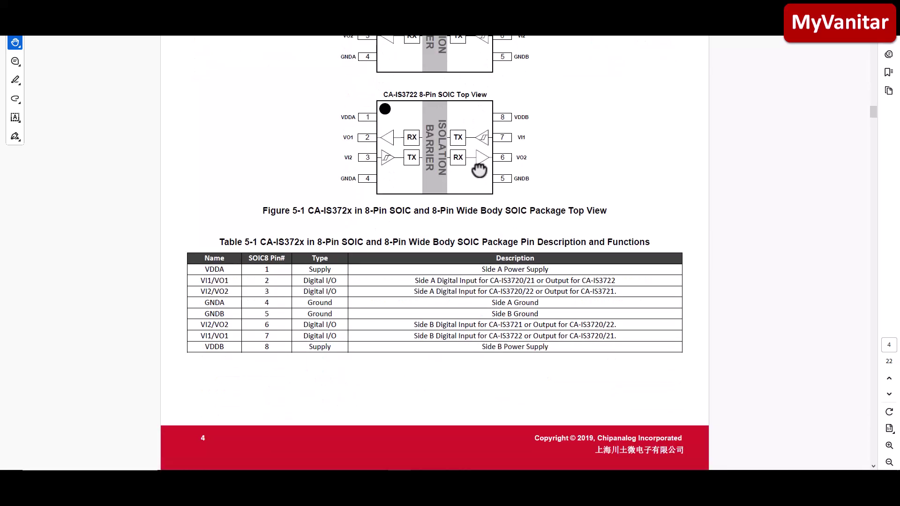
scroll(479, 170, up, 5)
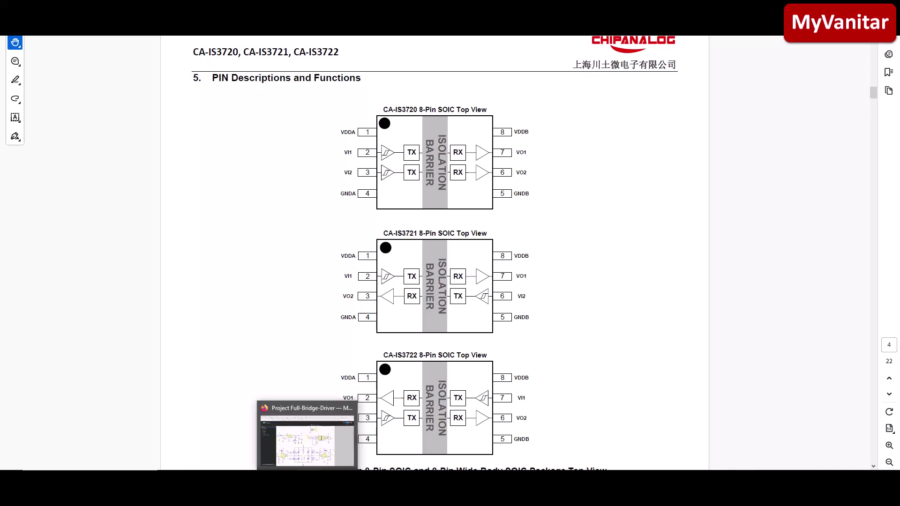
- Return to the Full-Bridge-Driver schematic in Altium 365 and pan around the H-bridge section
click(307, 436)
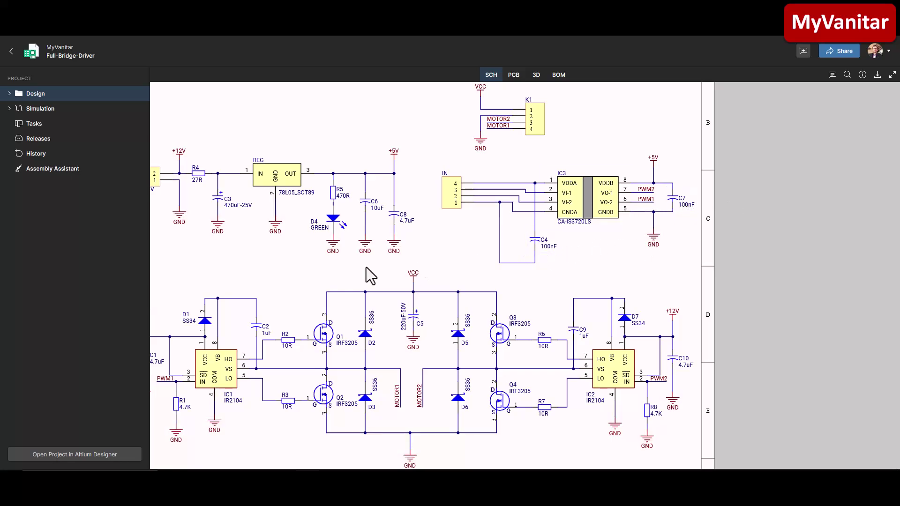
scroll(266, 272, left, 3)
scroll(266, 273, down, 4)
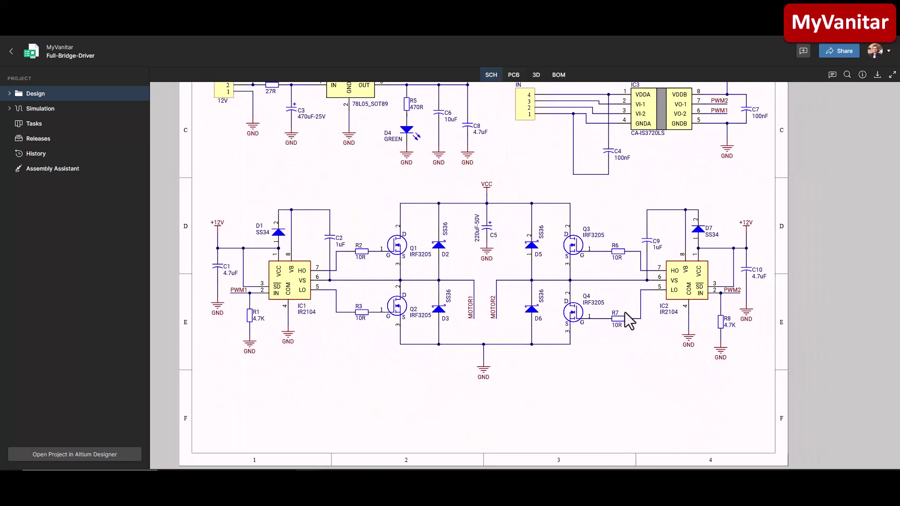
mouse_move(365, 372)
mouse_down()
mouse_move(385, 383)
mouse_move(358, 369)
mouse_up()
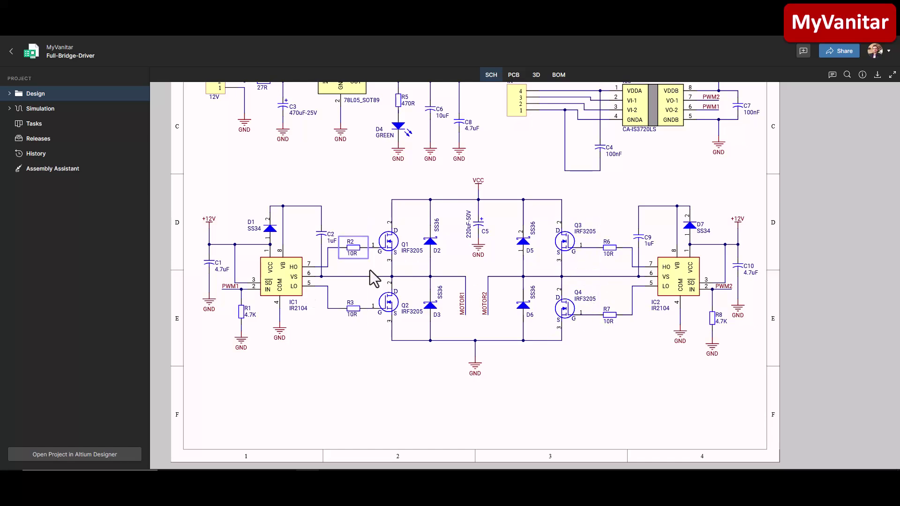
mouse_move(345, 185)
mouse_down()
mouse_move(358, 198)
mouse_move(348, 189)
mouse_up()
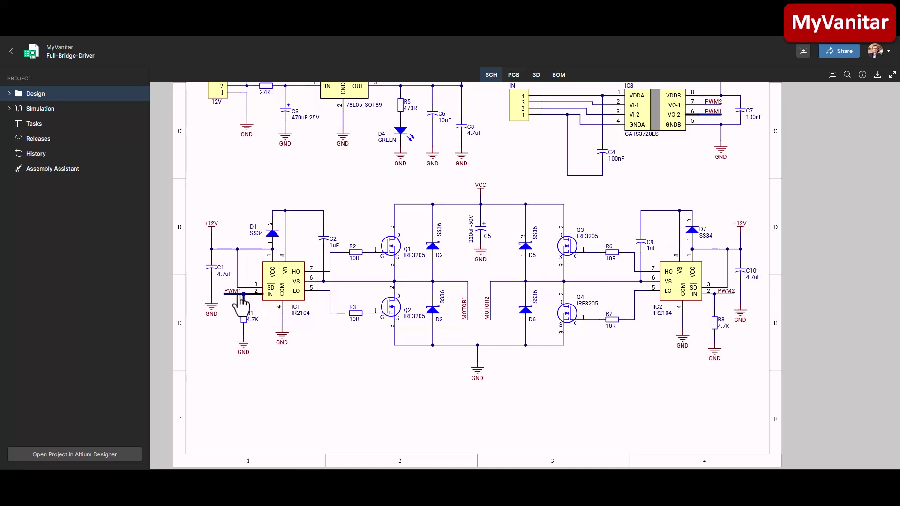
- Pan to P1, the 78L05 regulator and motor connector, then recentre on the H-bridge and isolator
drag(675, 200, 654, 250)
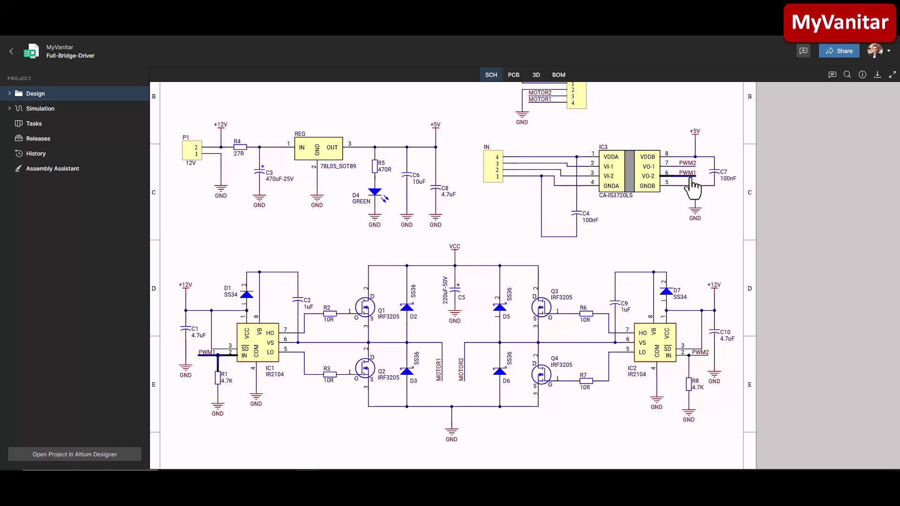
drag(505, 227, 522, 207)
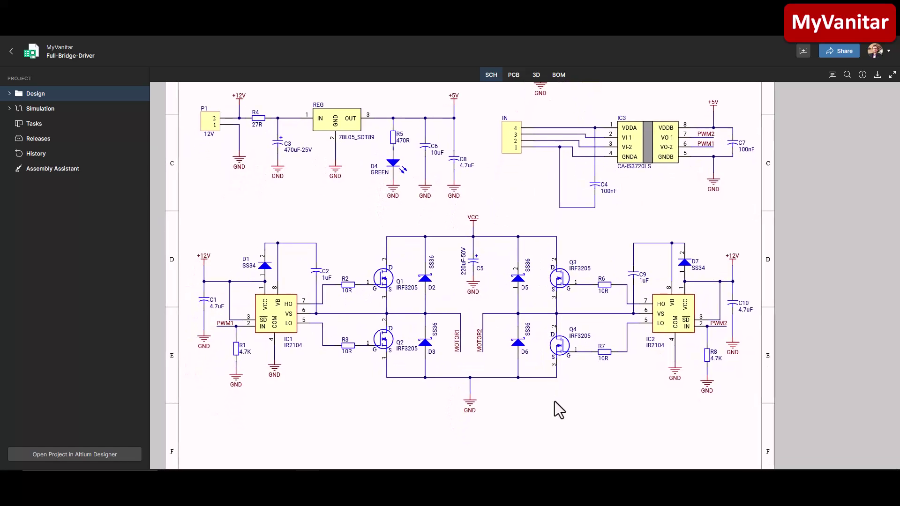
drag(555, 401, 528, 376)
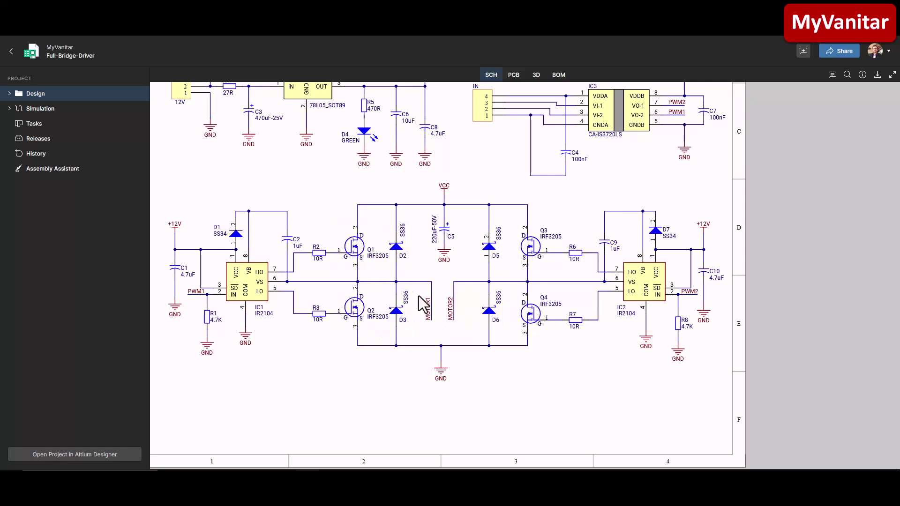
drag(540, 367, 549, 385)
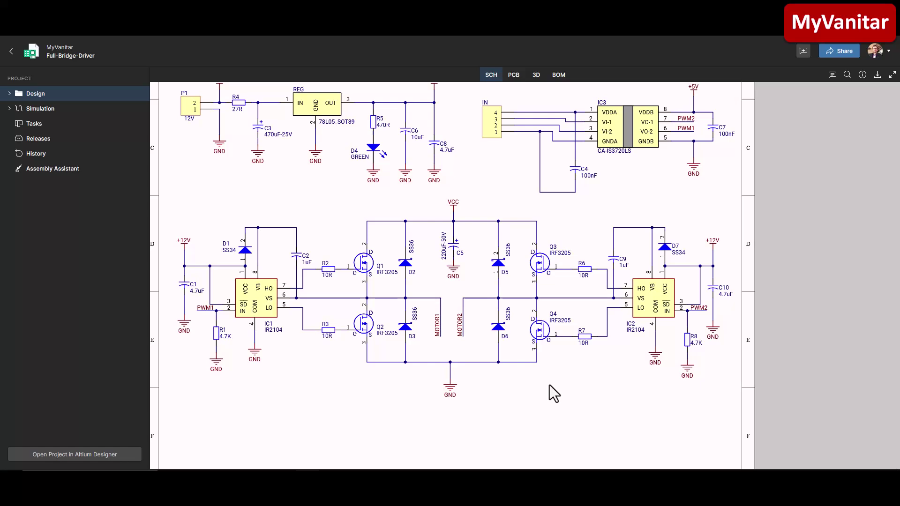
drag(543, 390, 549, 370)
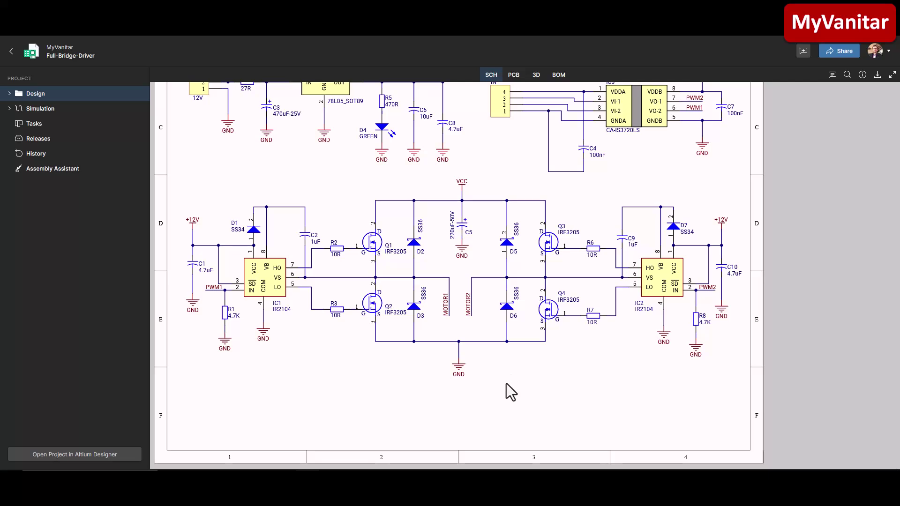
scroll(508, 381, left, 1)
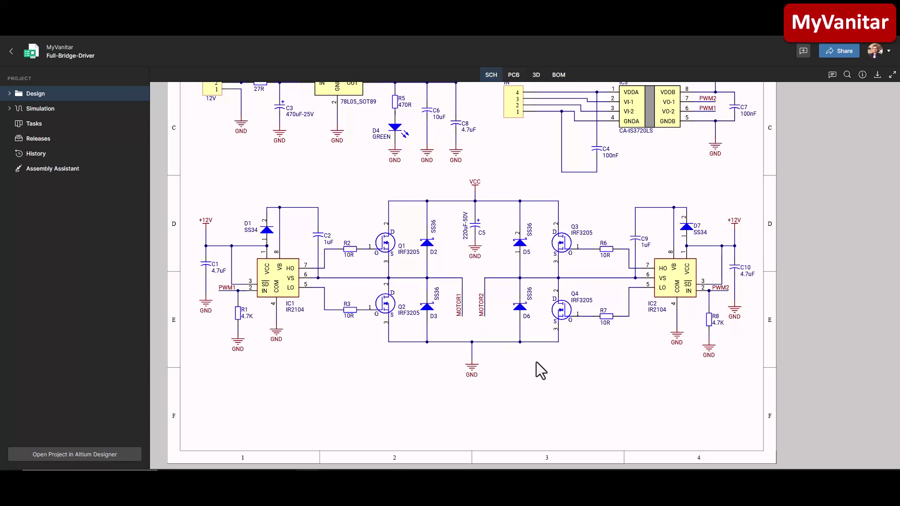
scroll(593, 231, down, 3)
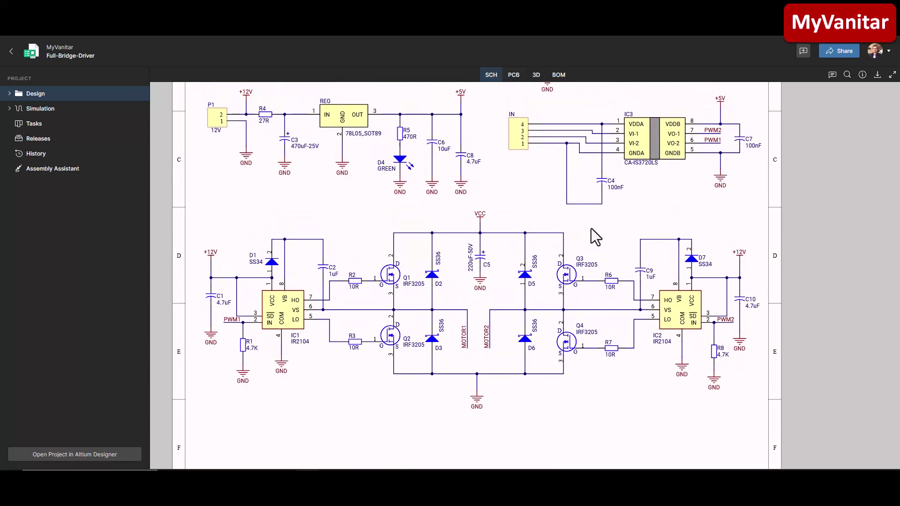
click(514, 75)
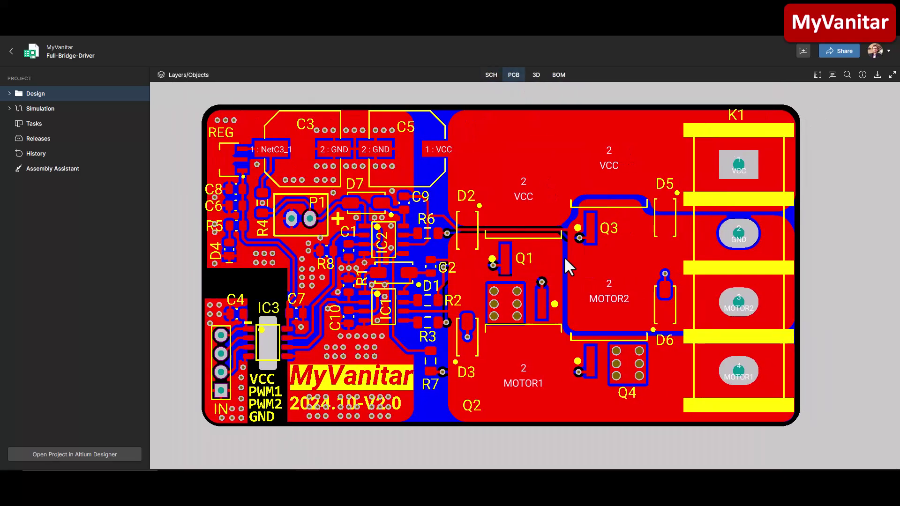
click(177, 78)
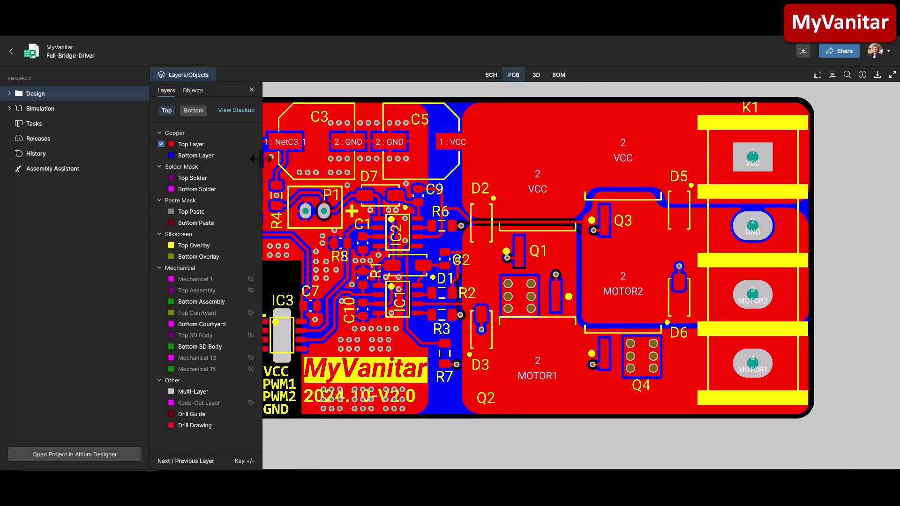
click(251, 156)
click(250, 155)
click(250, 144)
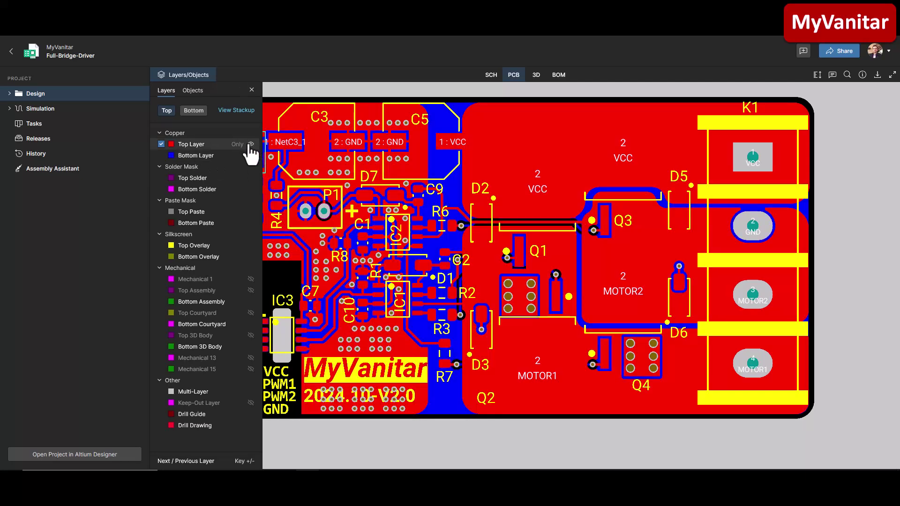
click(251, 144)
click(250, 155)
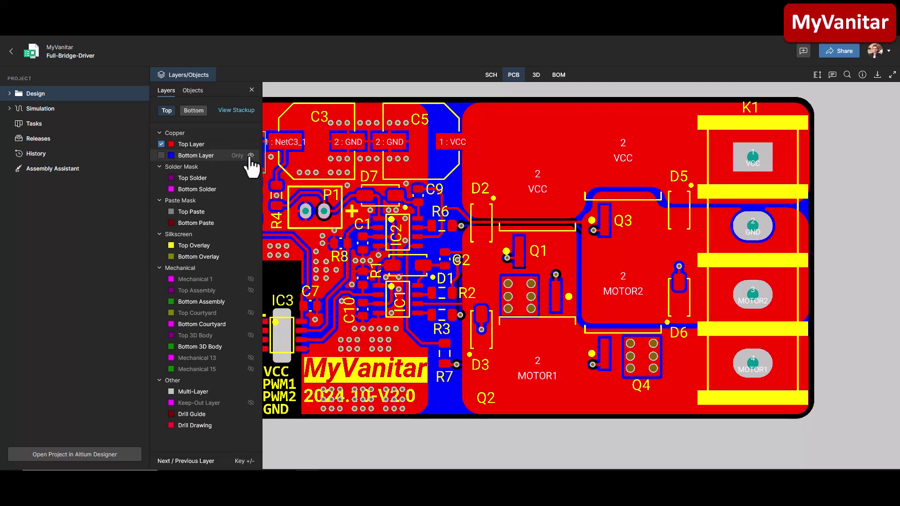
click(250, 144)
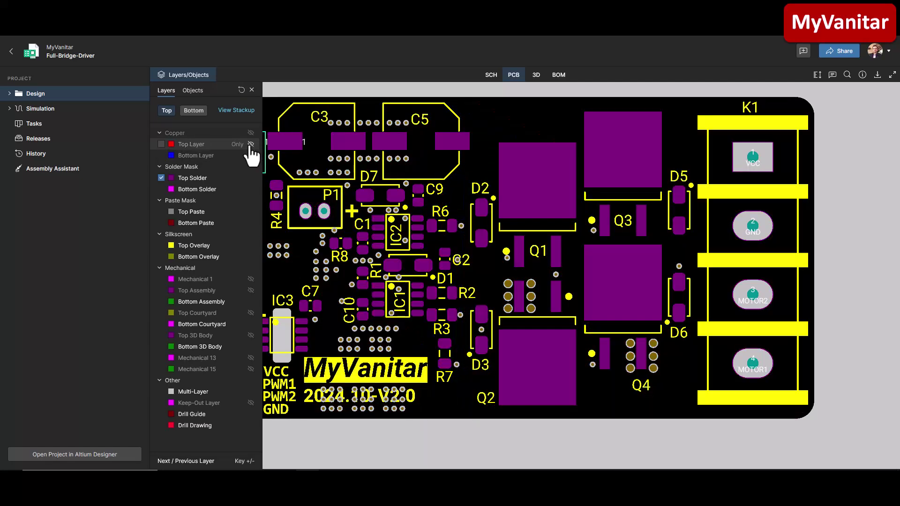
click(251, 133)
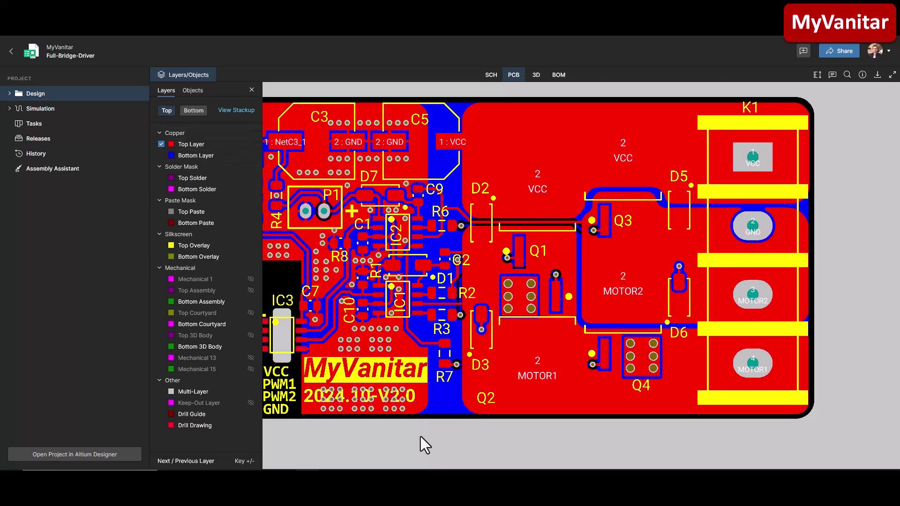
drag(421, 436, 462, 436)
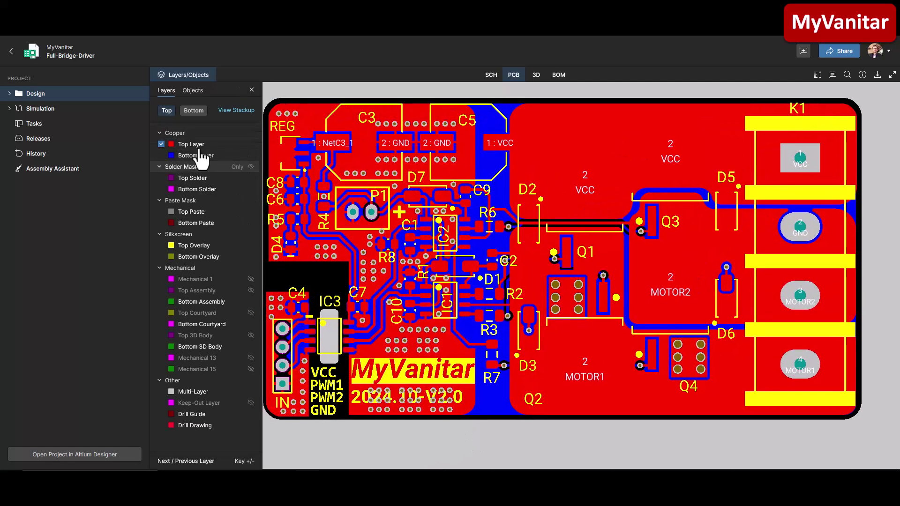
click(251, 89)
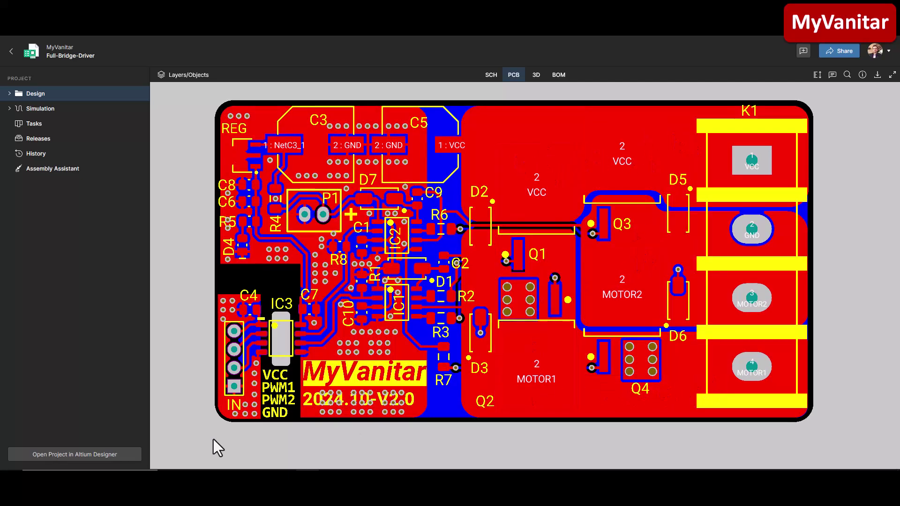
- Hide Top Layer and Top Overlay in the Layers list, leaving only the blue bottom copper
click(183, 76)
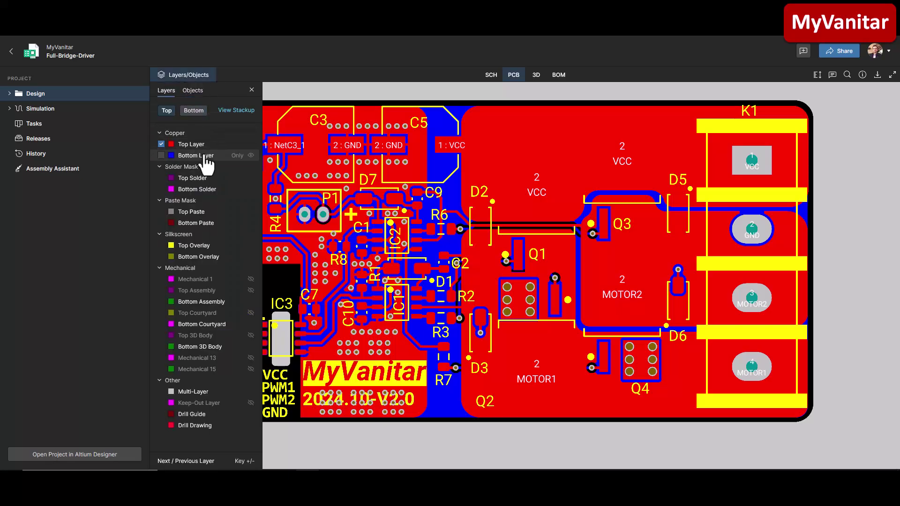
click(251, 145)
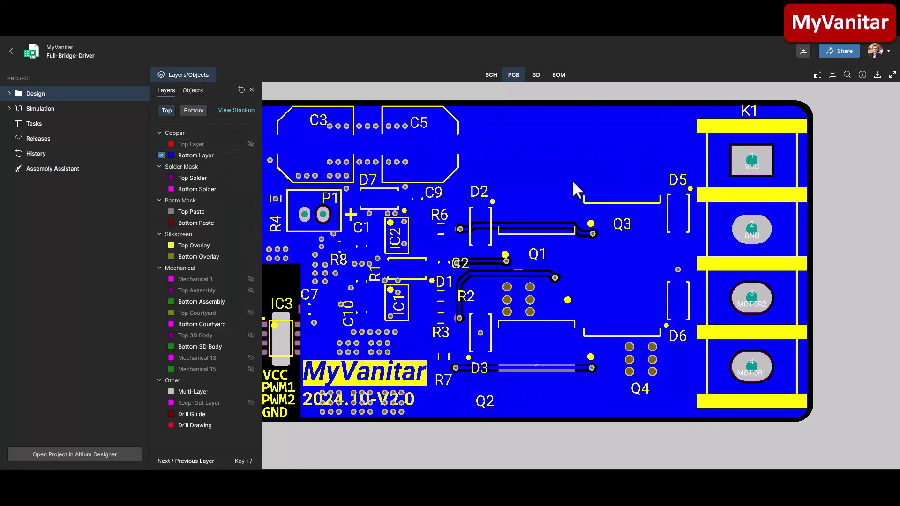
drag(523, 238, 496, 230)
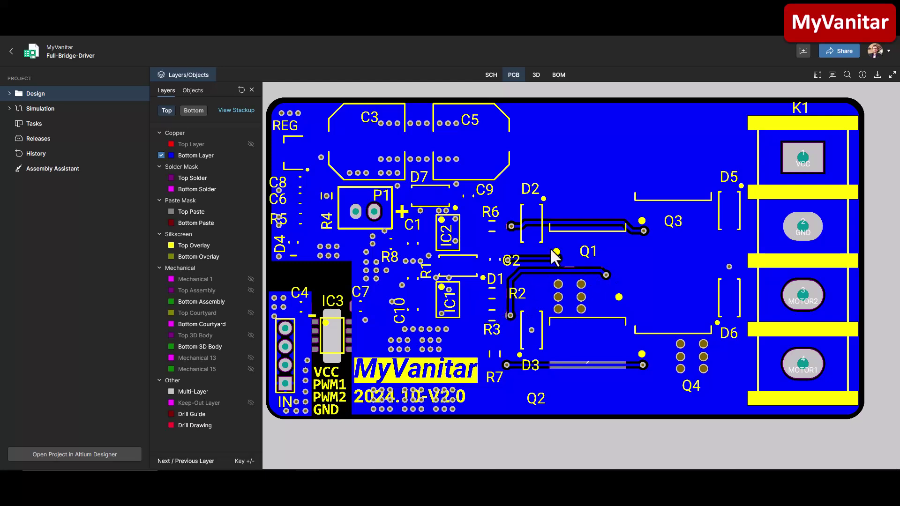
click(251, 245)
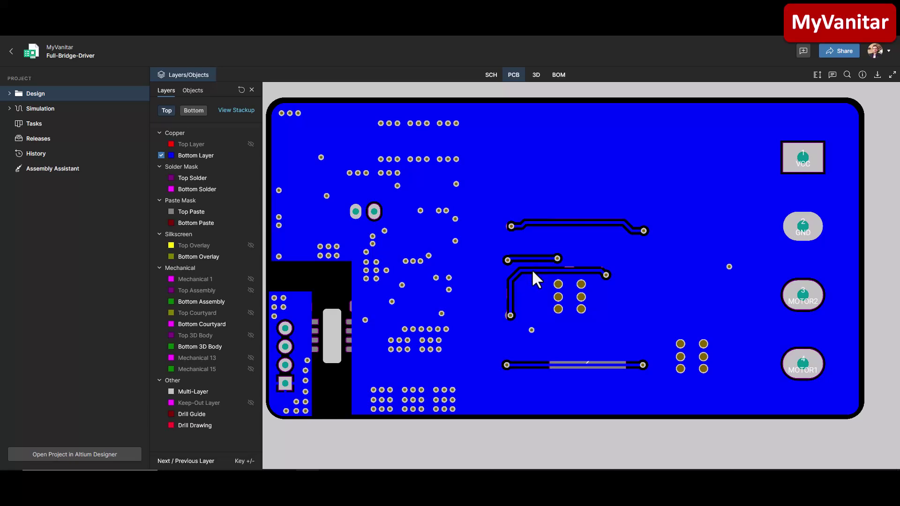
- Show only Top Layer copper, then turn Top Overlay silkscreen back on
click(199, 145)
click(237, 145)
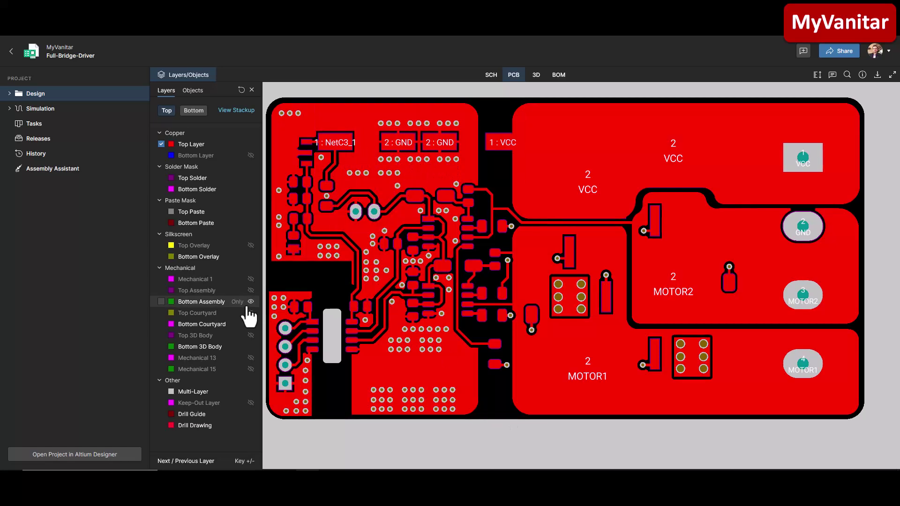
click(251, 245)
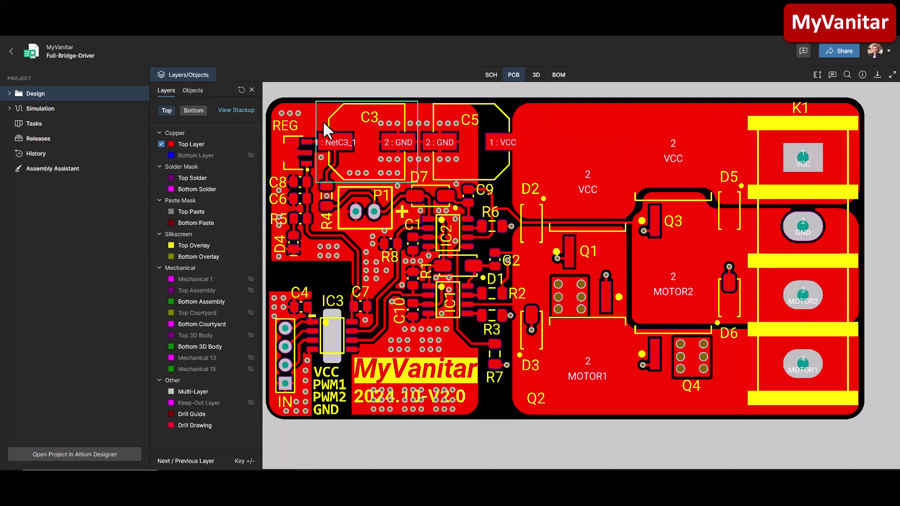
- Restore Top Layer and Bottom Layer copper, and hide the Top Solder mask
click(250, 144)
click(250, 145)
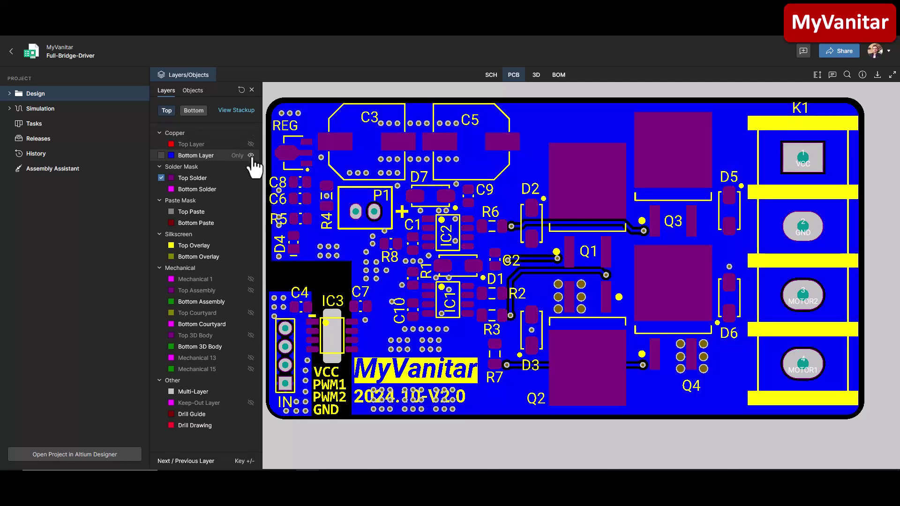
click(251, 144)
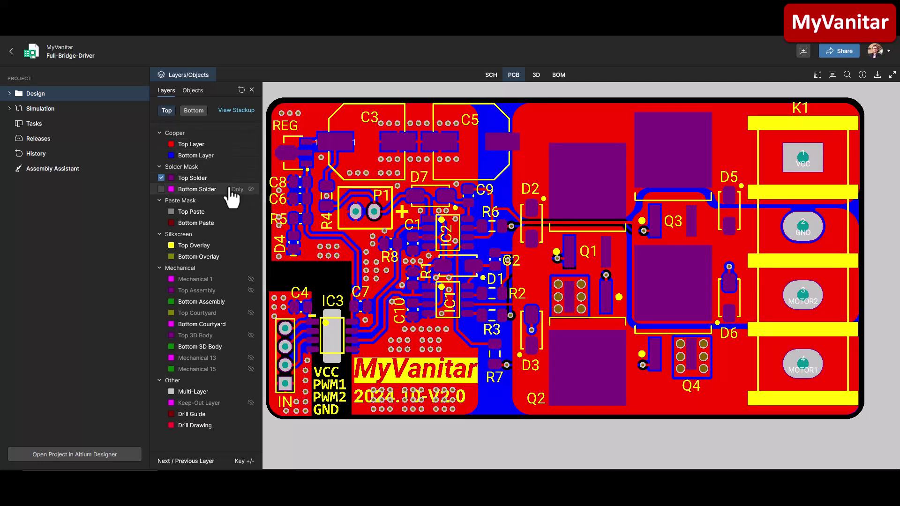
click(251, 179)
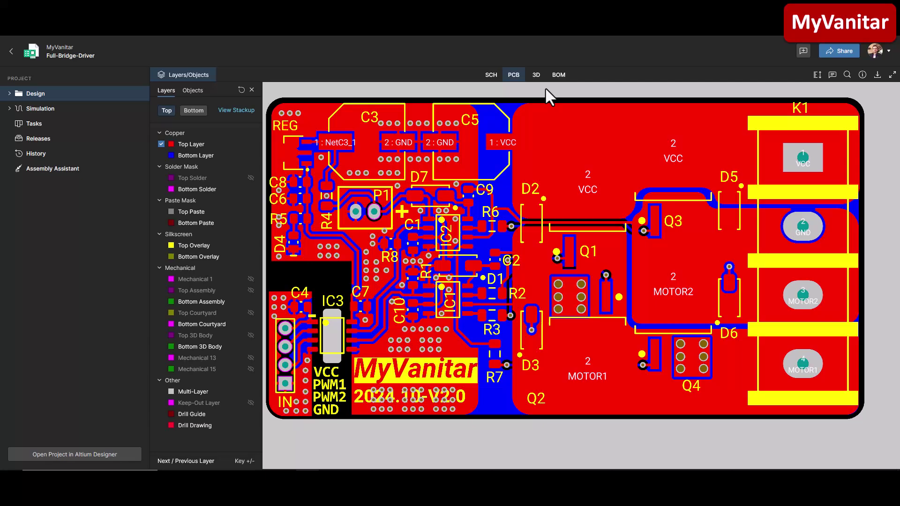
drag(545, 87, 554, 90)
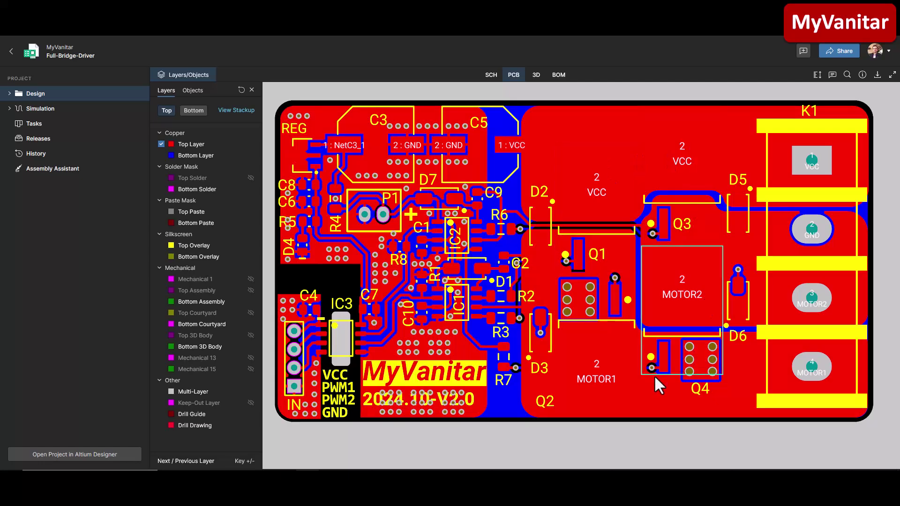
- Switch the board viewer to 3D and zoom and pan around the rendered board
click(536, 79)
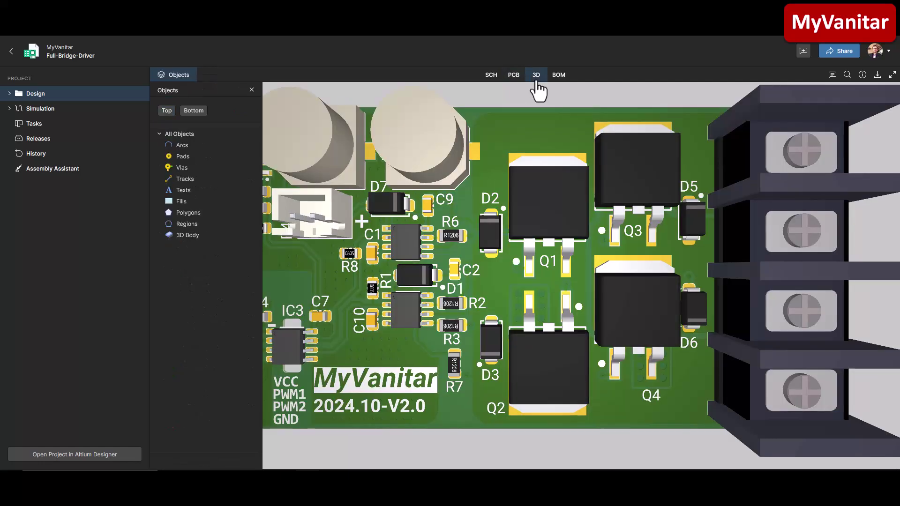
scroll(516, 260, down, 2)
scroll(598, 250, up, 3)
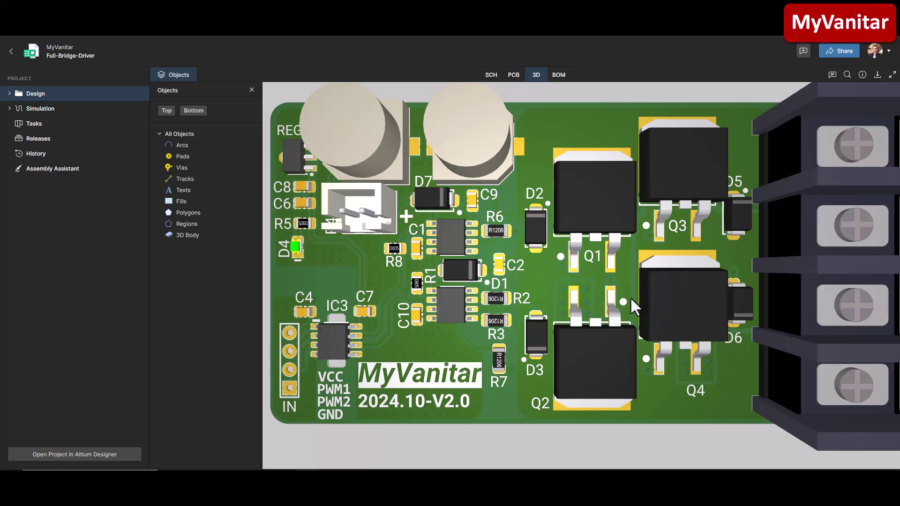
mouse_move(499, 294)
right_down()
mouse_move(574, 280)
mouse_move(496, 286)
mouse_move(555, 257)
right_up()
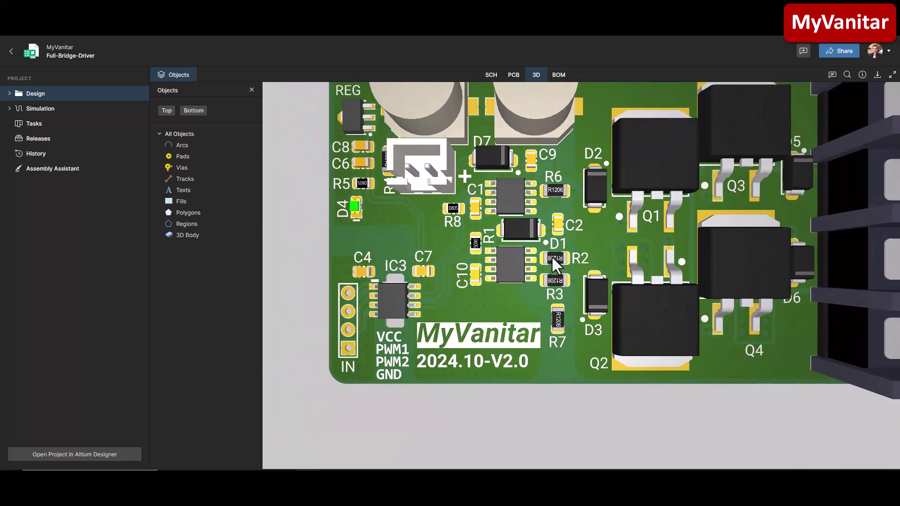
mouse_move(412, 305)
right_down()
mouse_move(494, 299)
mouse_move(454, 288)
right_up()
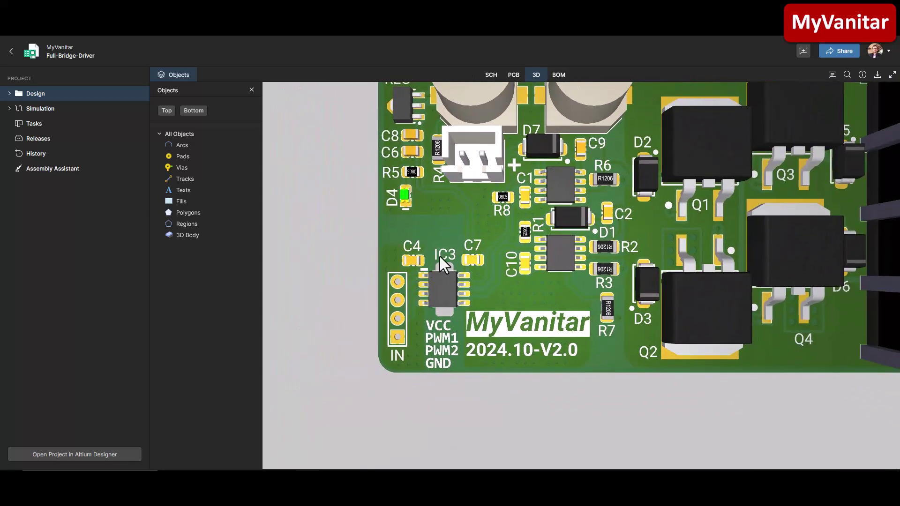
mouse_move(460, 253)
right_down()
mouse_move(412, 277)
mouse_move(398, 256)
mouse_move(474, 251)
right_up()
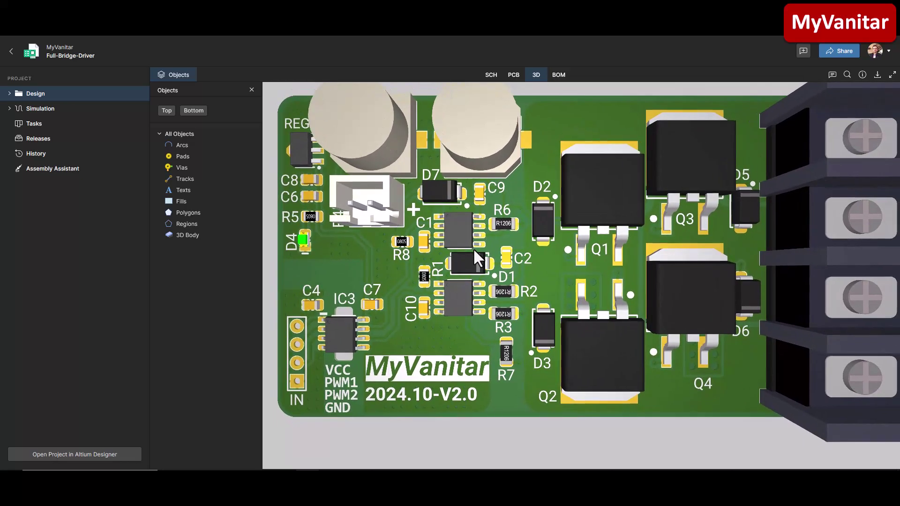